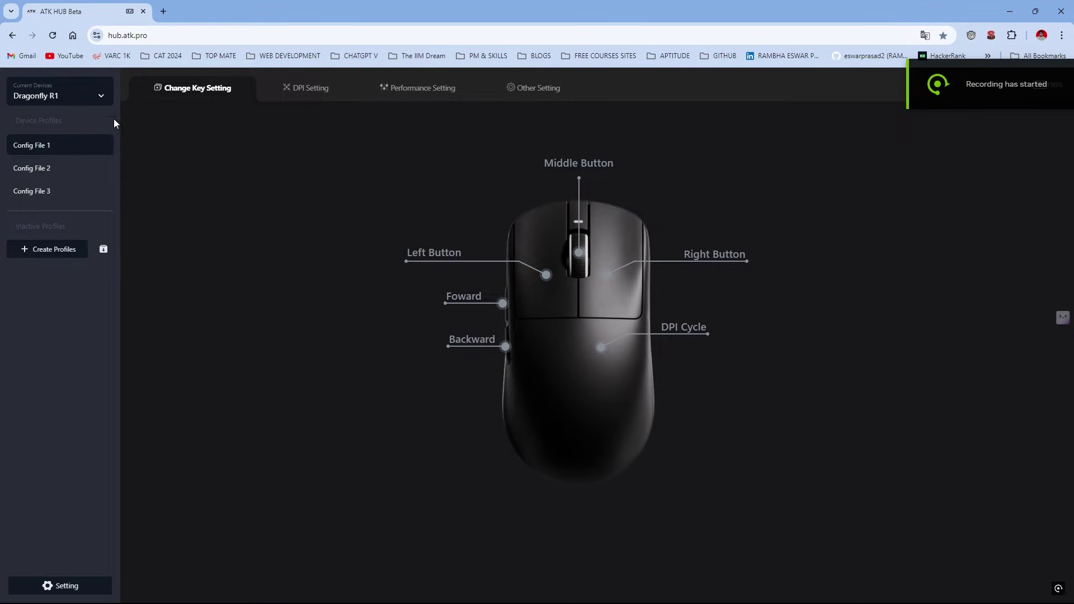
Hide Chrome's bookmarks bar from the Bookmarks and lists menu
left_click(1061, 36)
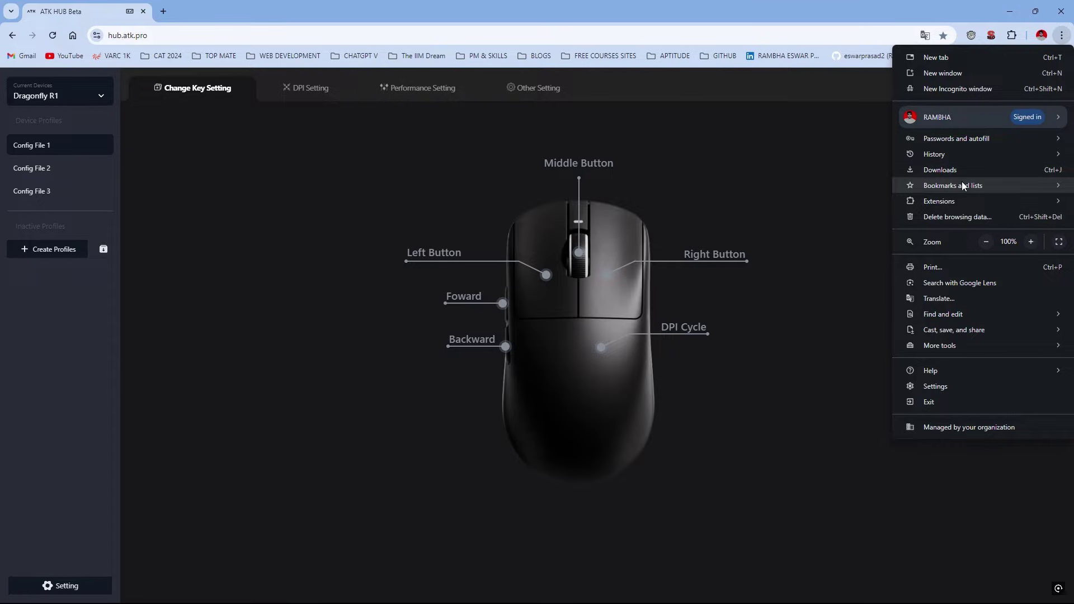
mouse_move(953, 186)
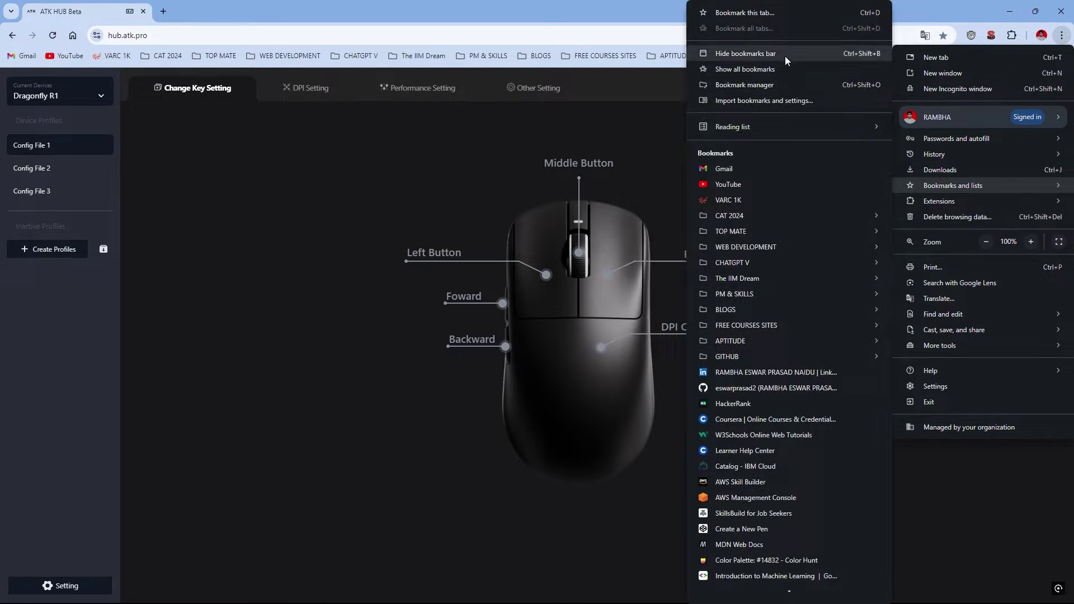
left_click(785, 54)
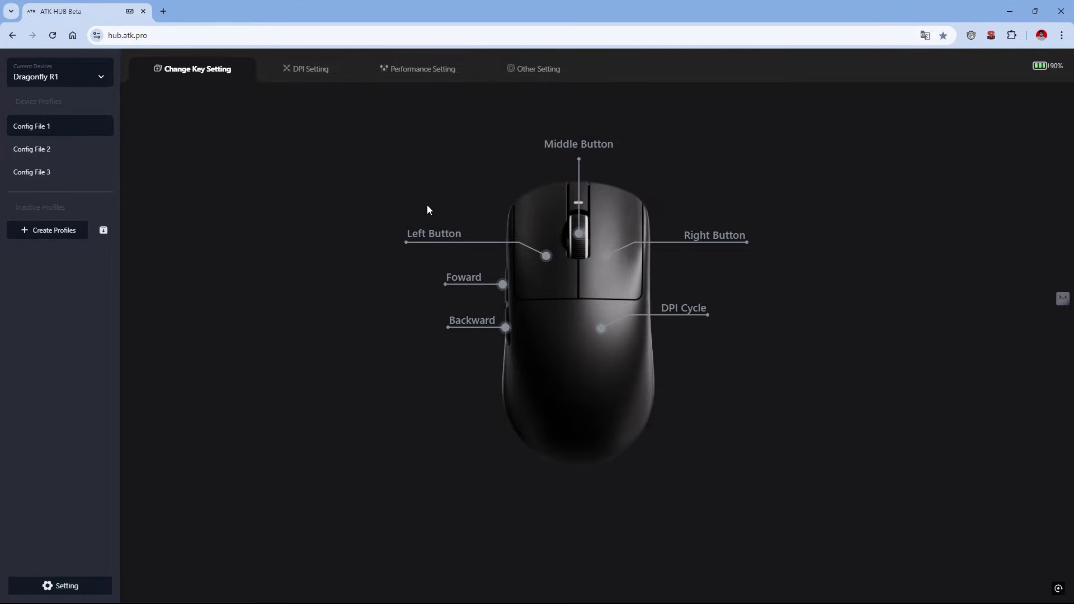
Reconnect the Dragonfly R1 and browse the DPI, Performance and Other Setting pages
left_click(49, 78)
left_click(309, 66)
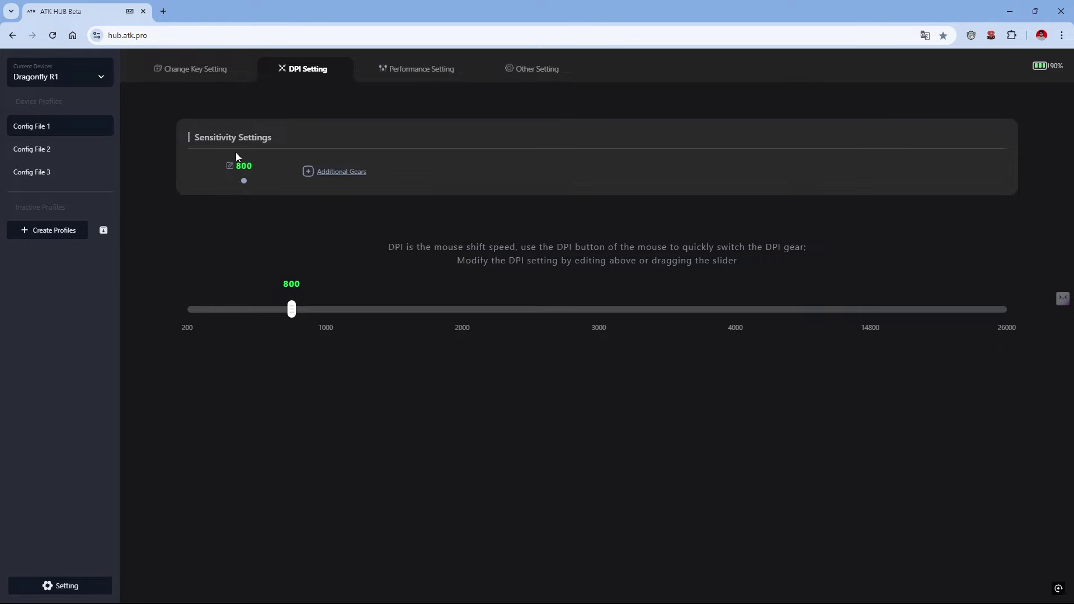
left_click(411, 69)
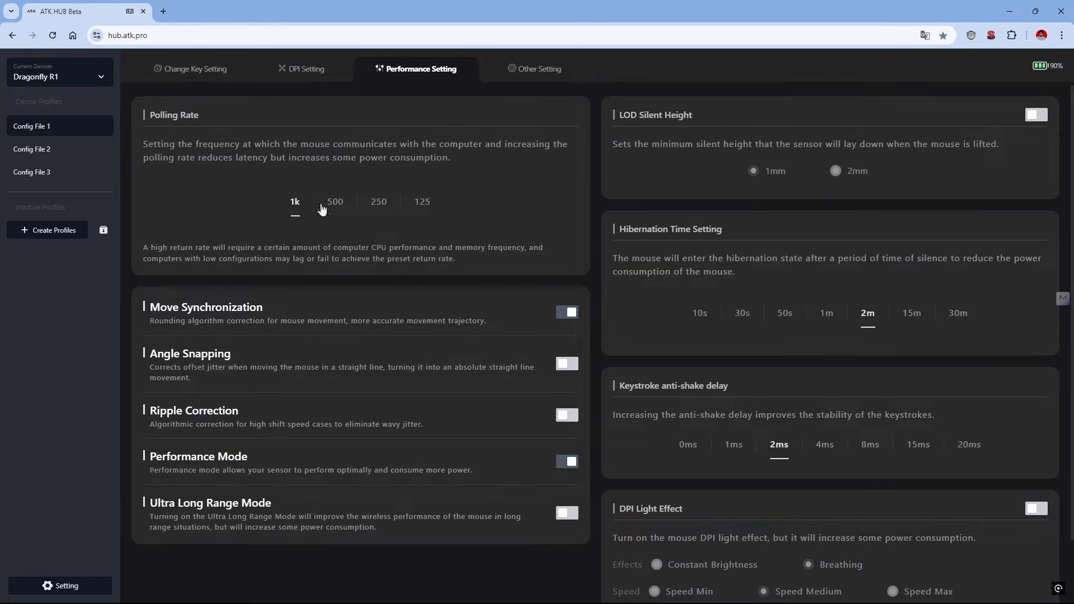
left_click(516, 73)
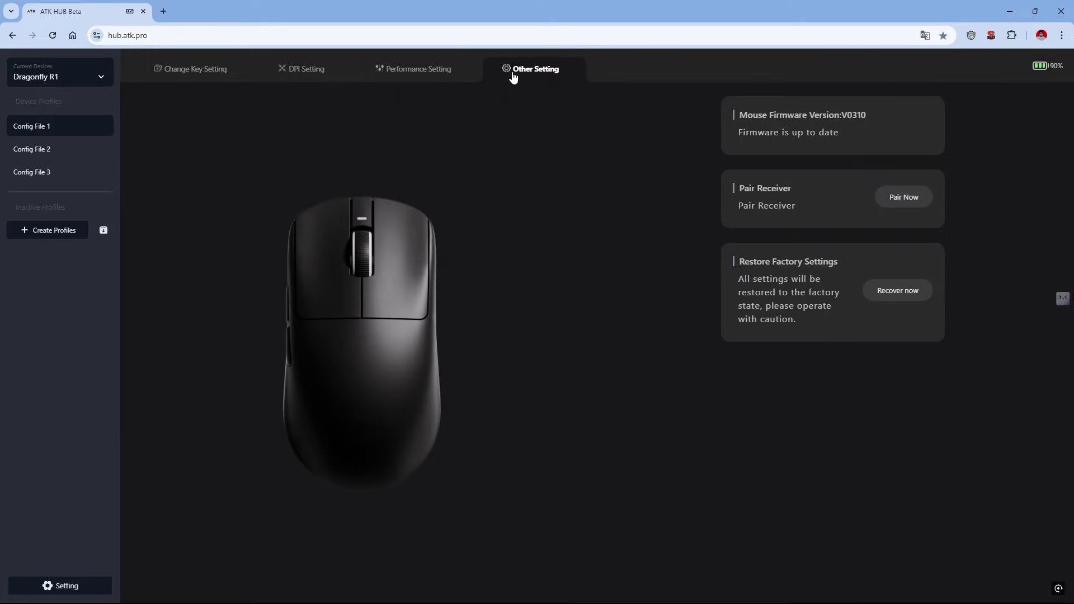
Run Recover now under Restore Factory Settings, confirm it, and acknowledge the success message
left_click(898, 283)
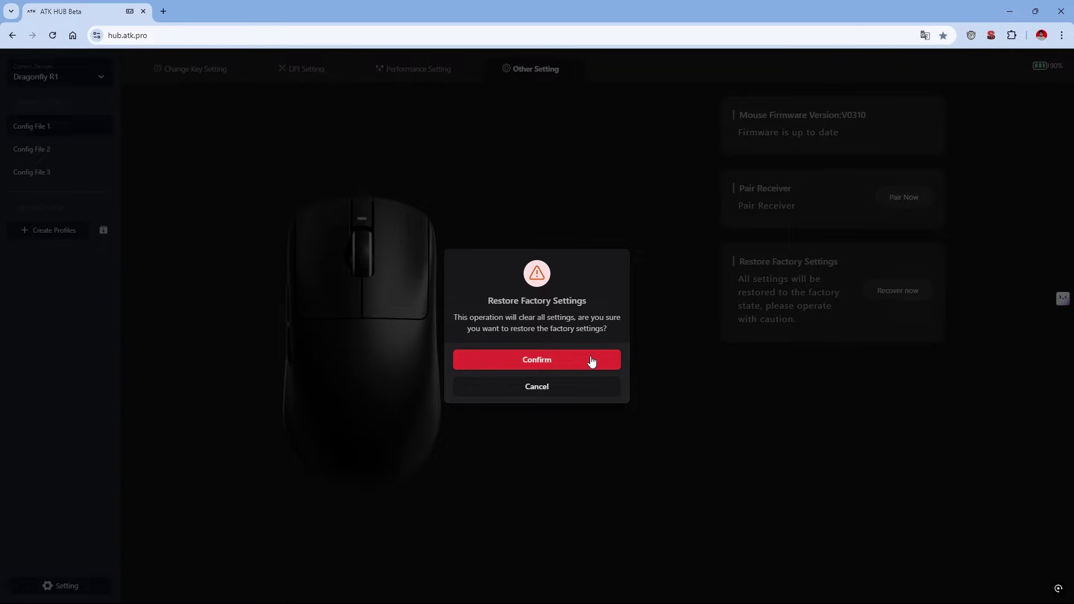
left_click(564, 361)
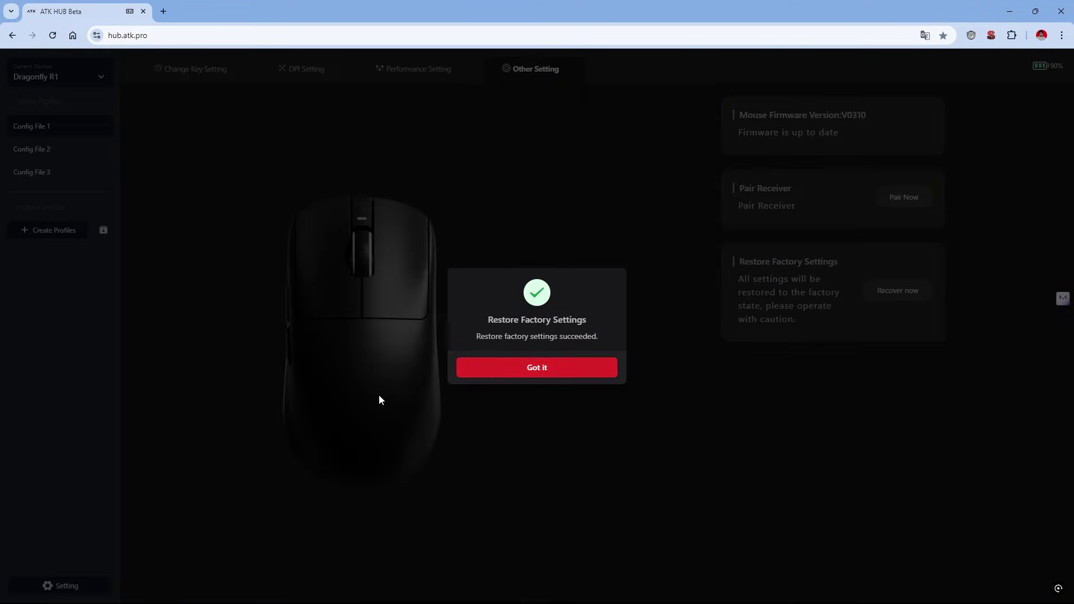
left_click(548, 370)
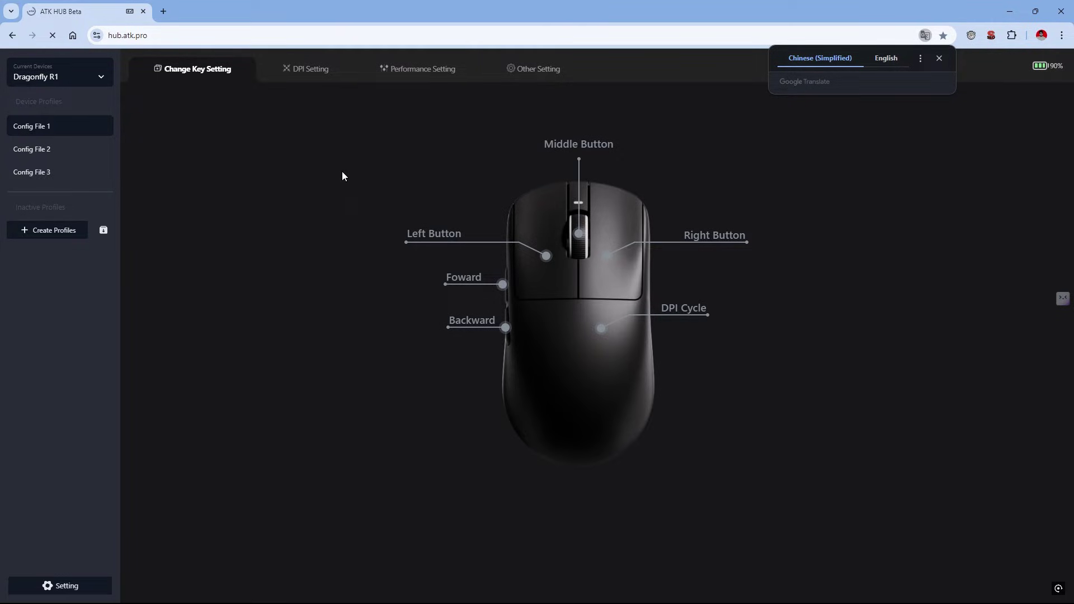
Close the Google Translate offer and view the four default DPI stages, 800 active
left_click(892, 61)
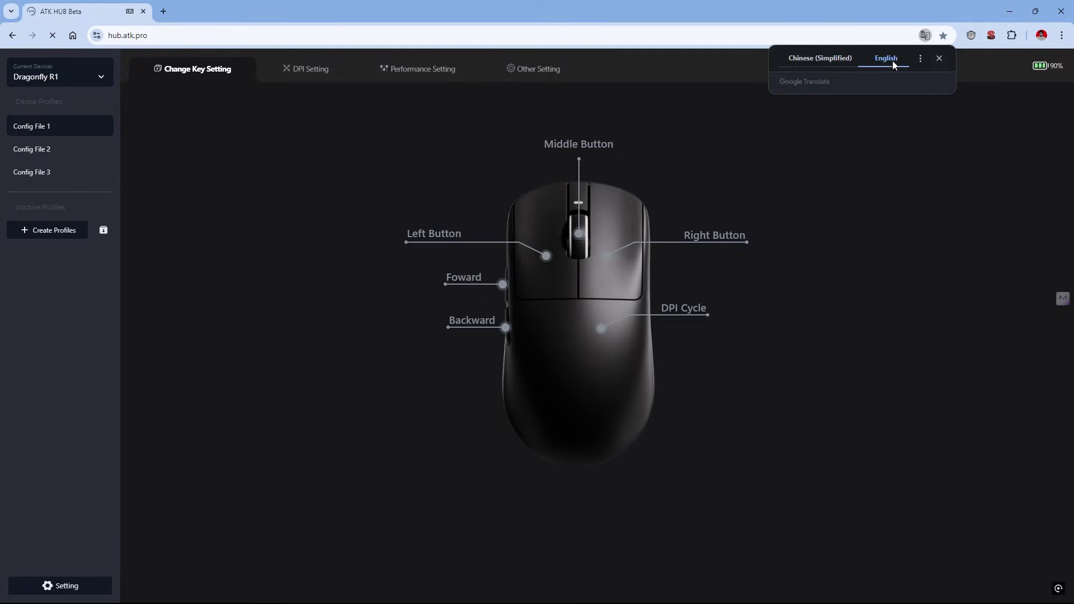
left_click(943, 58)
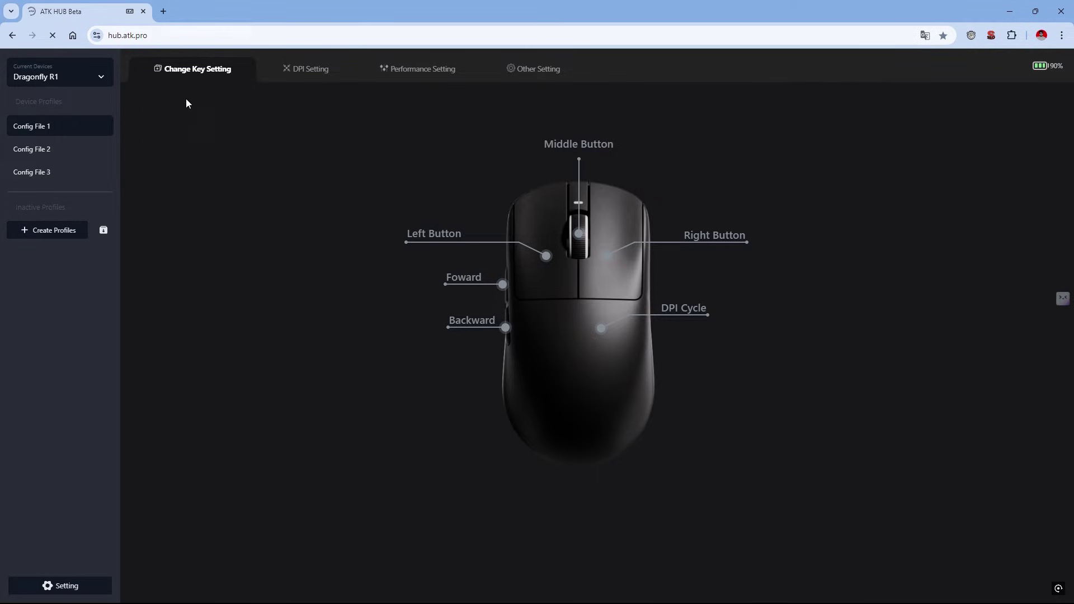
left_click(302, 72)
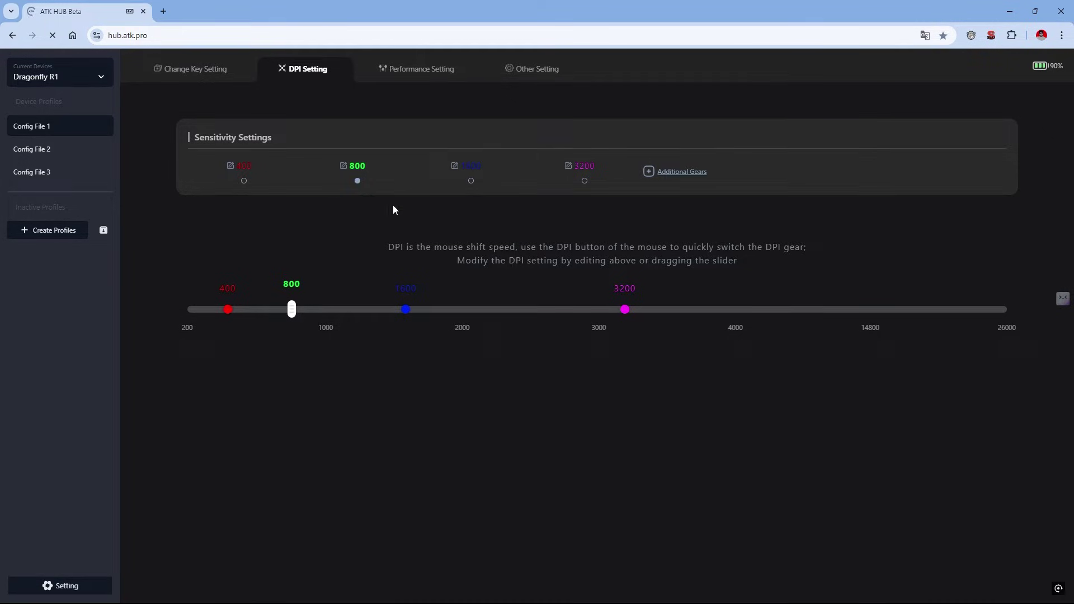
Set 2m hibernation and 2ms debounce, disable LOD Silent Height and Move Synchronization, enable Performance Mode
left_click(415, 69)
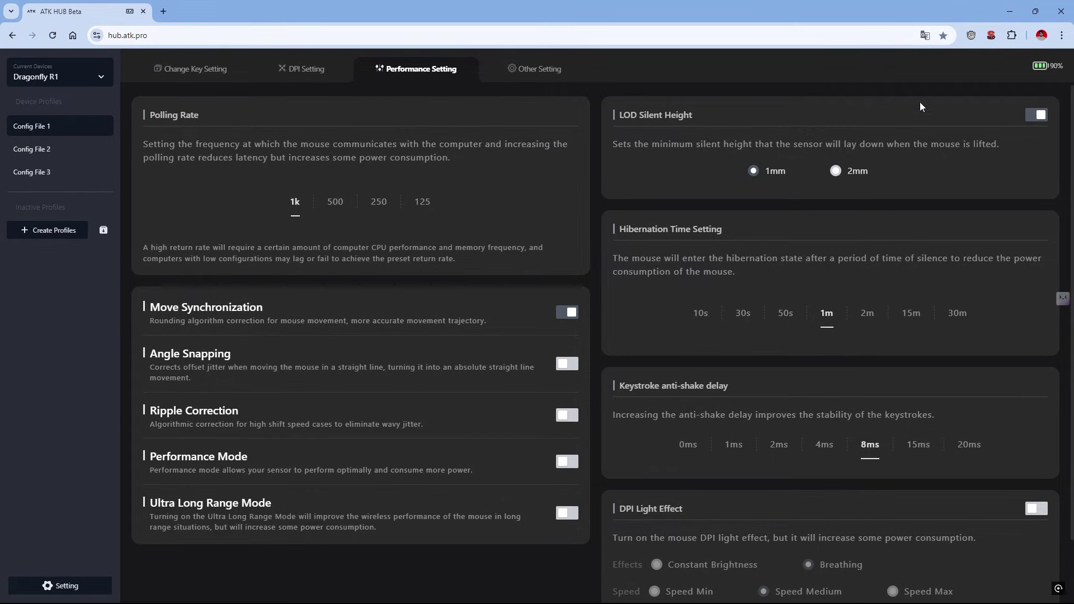
left_click(1038, 116)
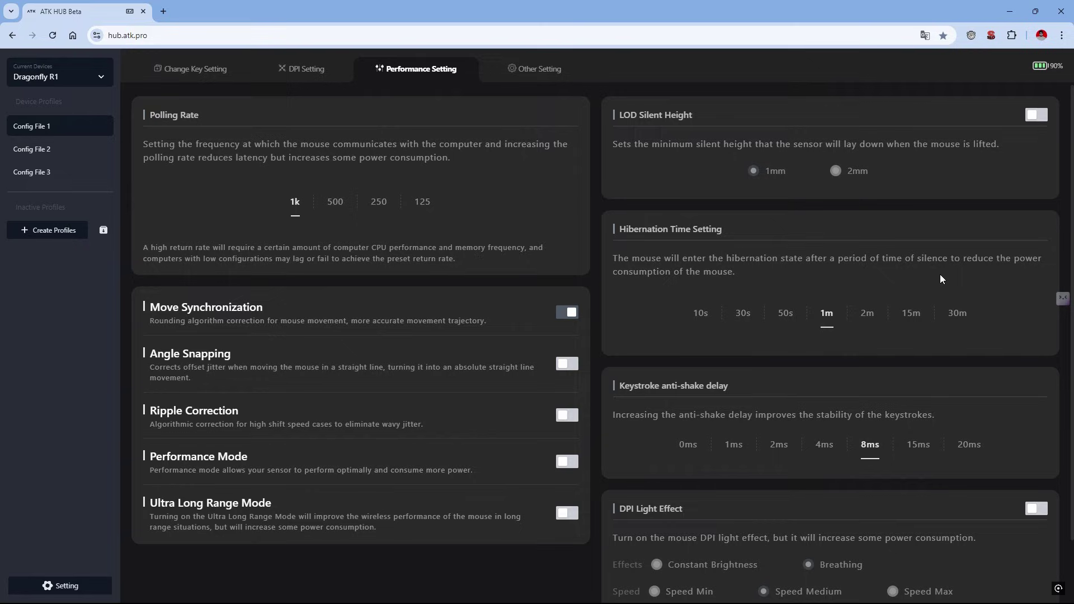
left_click(867, 315)
scroll(847, 314, "down", 1)
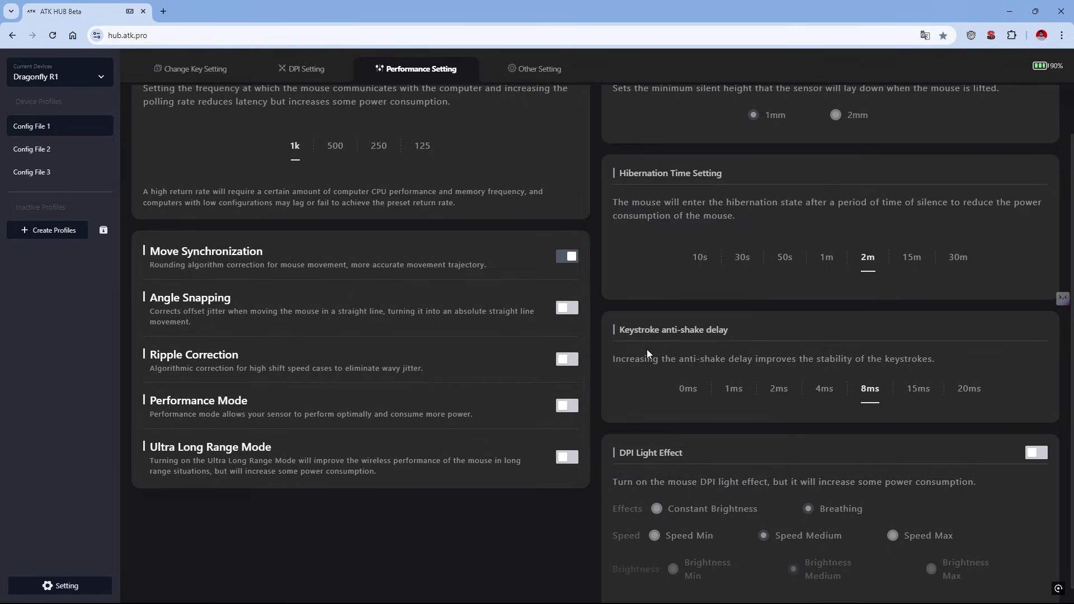
left_click(778, 389)
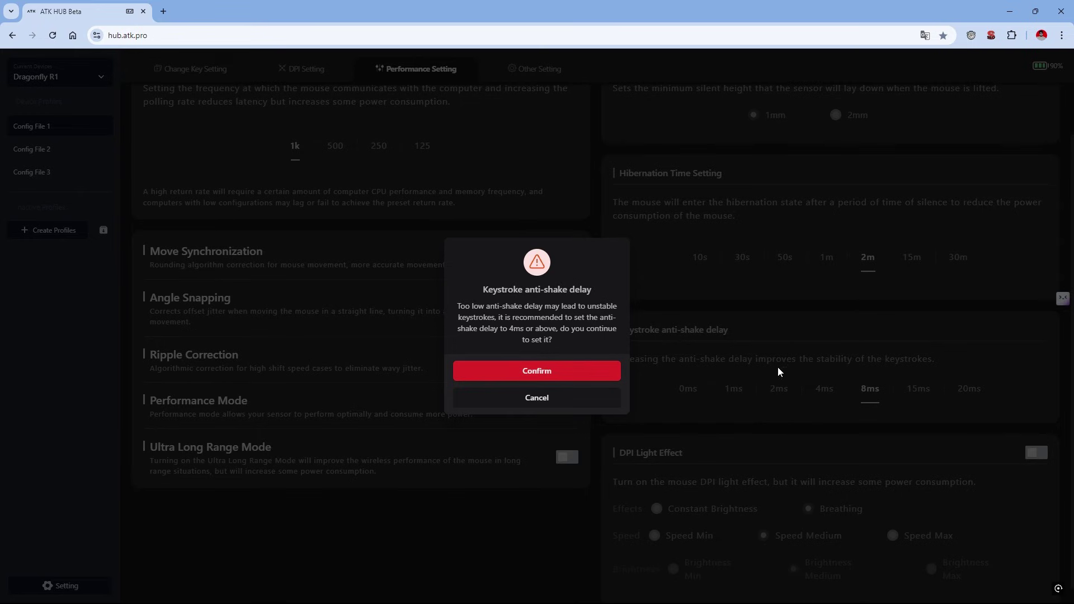
left_click(529, 372)
scroll(797, 378, "down", 1)
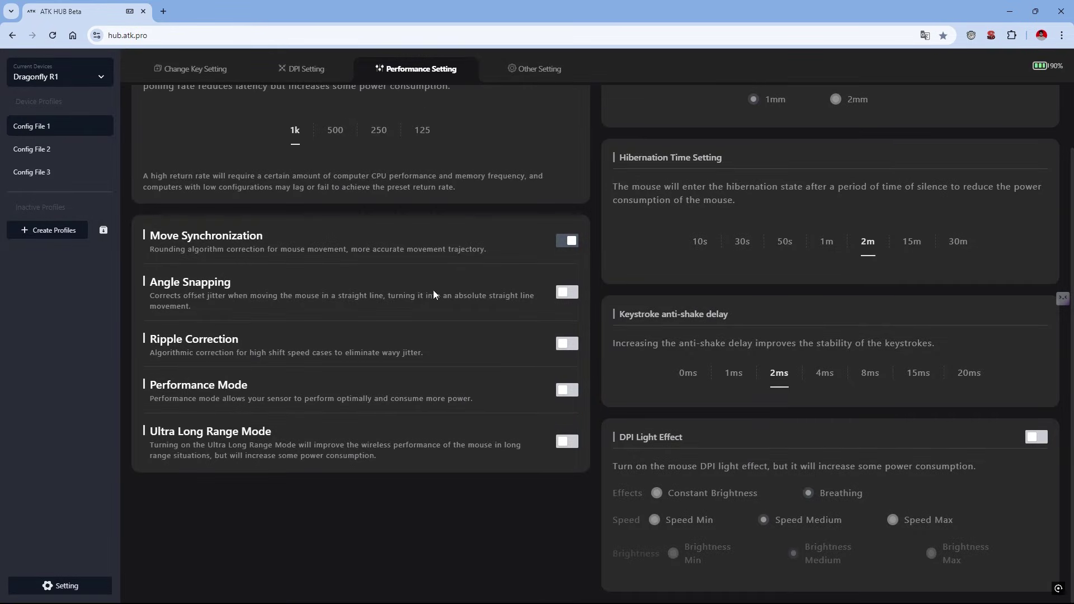
left_click(571, 245)
left_click(564, 392)
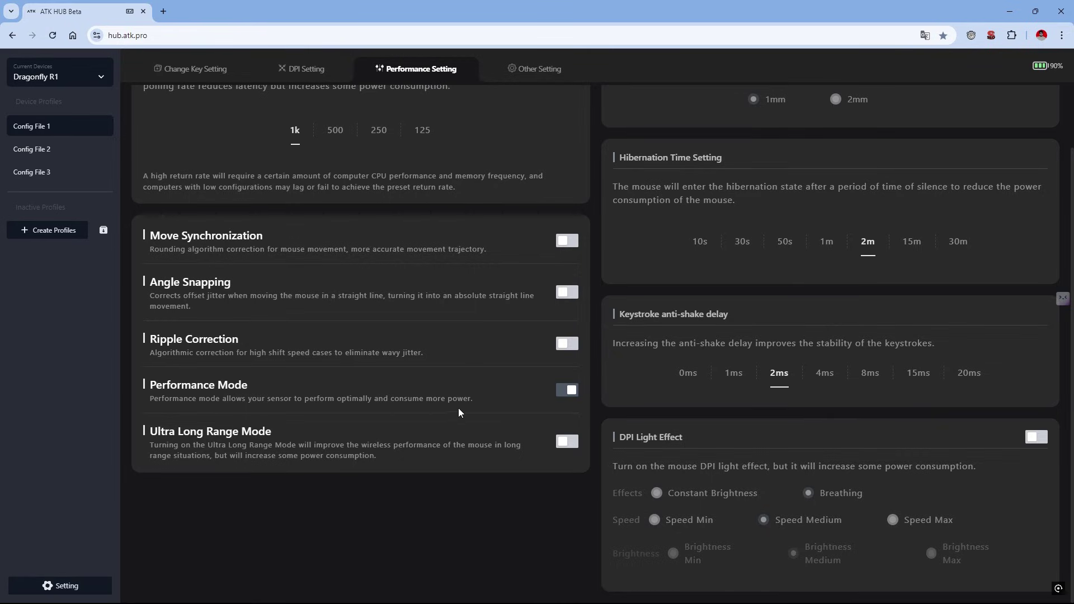
scroll(465, 307, "up", 1)
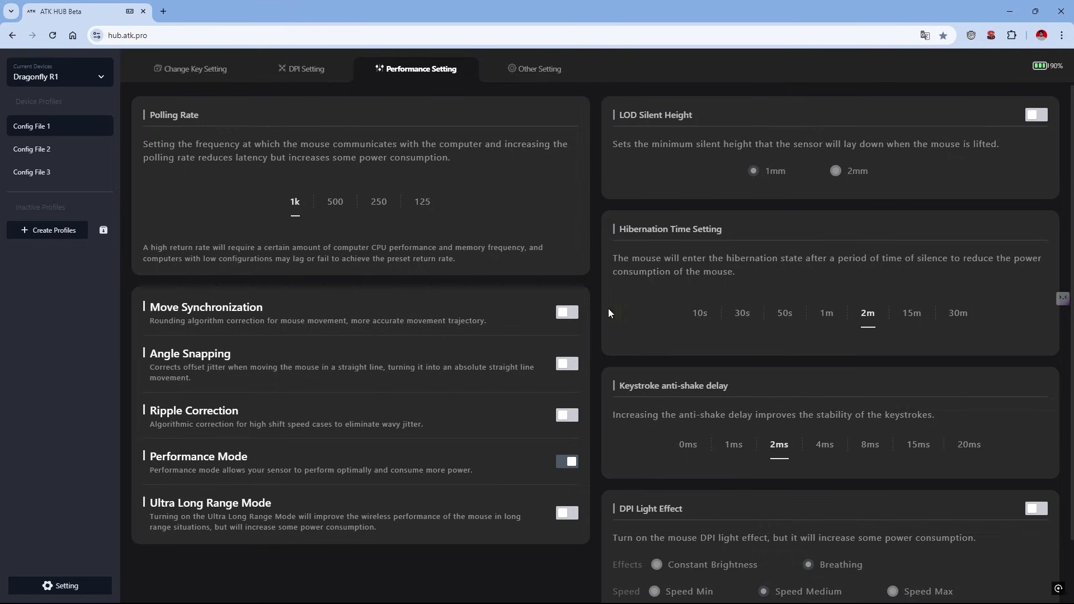
Switch the Move Synchronization toggle on, leaving 1k polling, 2m hibernation and 2ms debounce
left_click(573, 314)
scroll(552, 311, "down", 1)
scroll(738, 260, "up", 1)
scroll(683, 398, "down", 1)
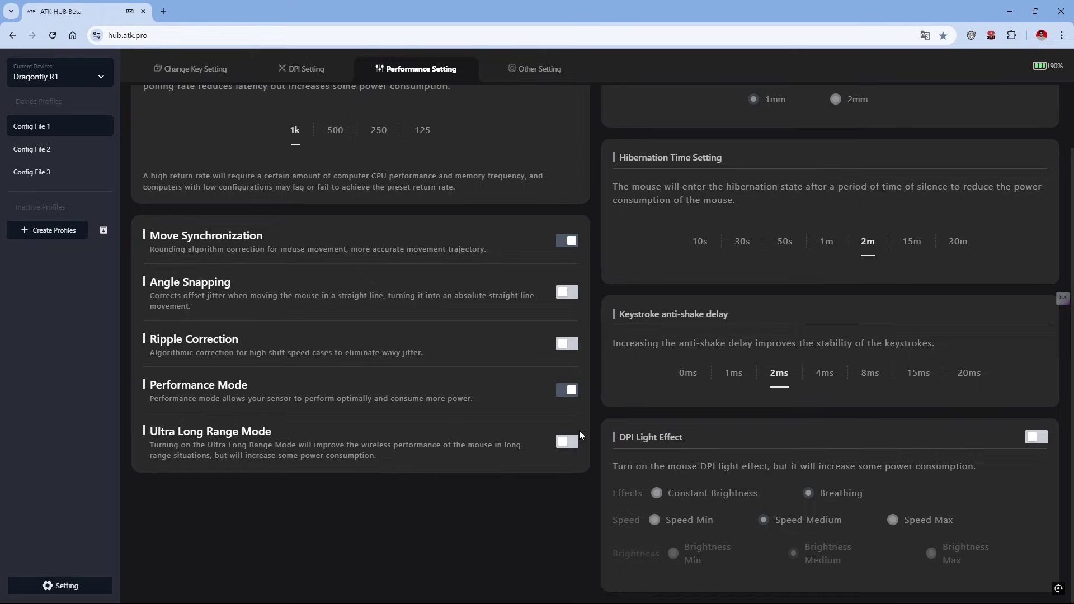
scroll(553, 387, "up", 1)
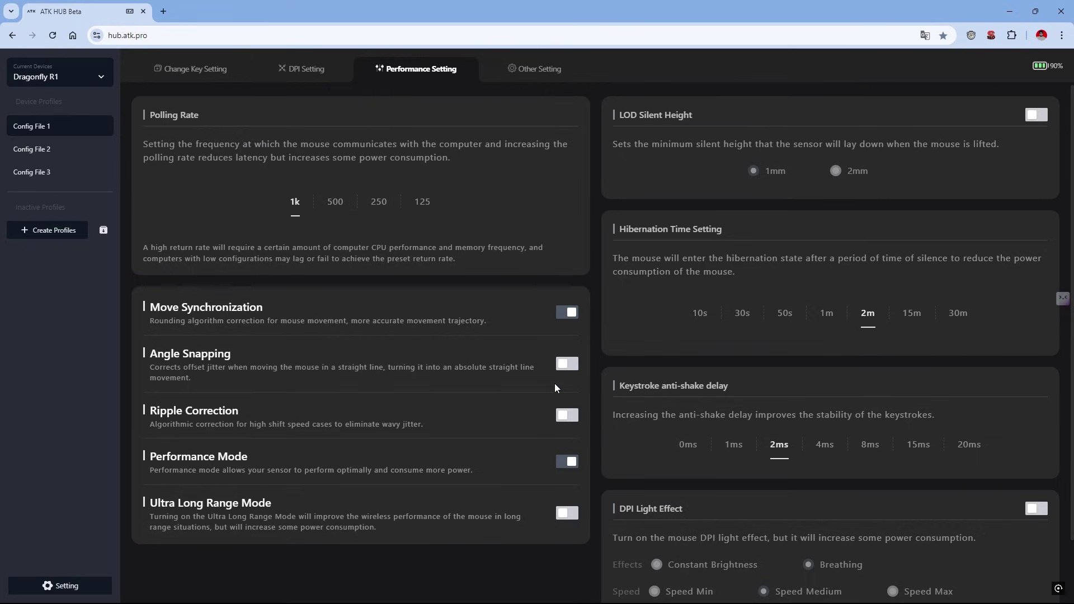
left_click(528, 74)
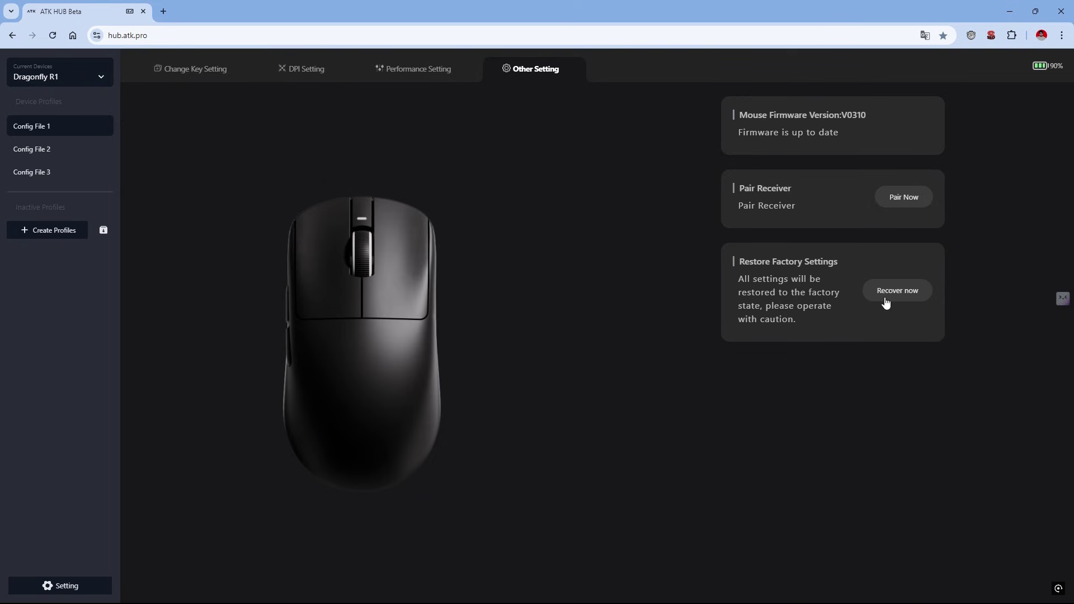
left_click(393, 77)
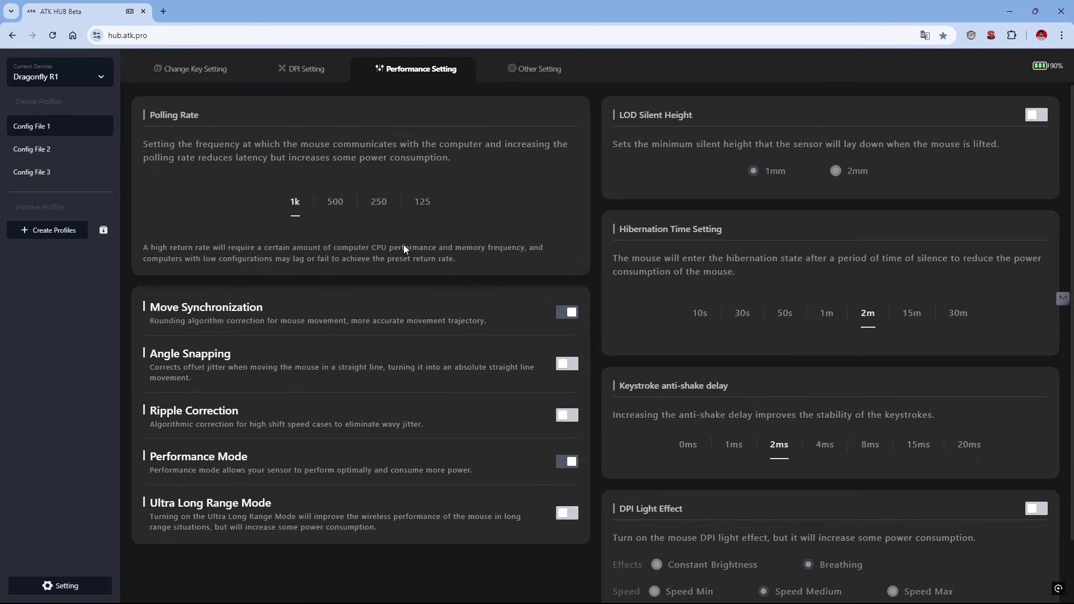
scroll(396, 244, "down", 2)
scroll(397, 243, "up", 2)
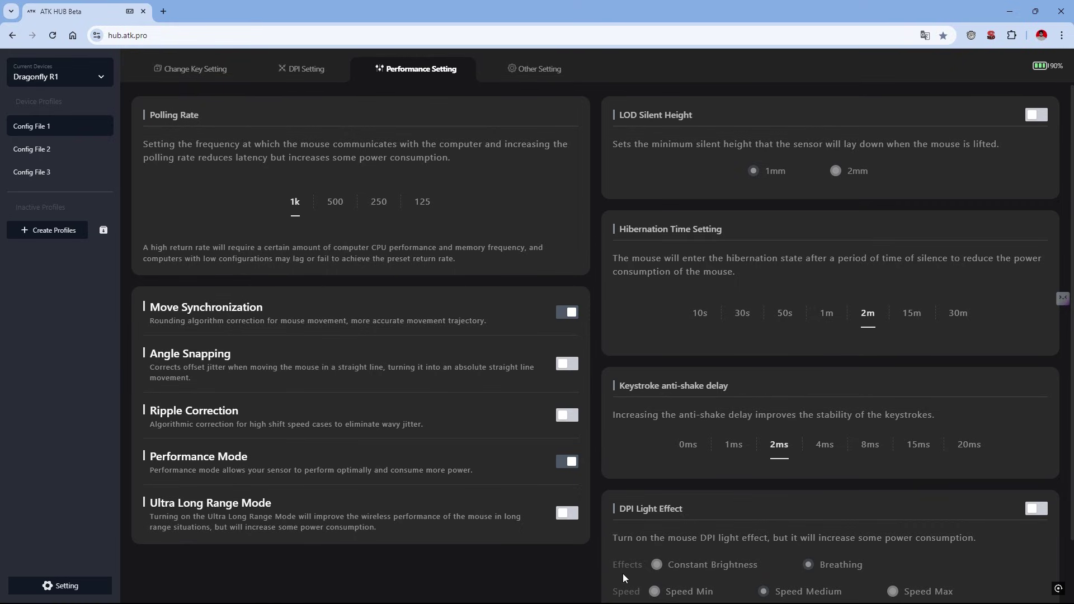